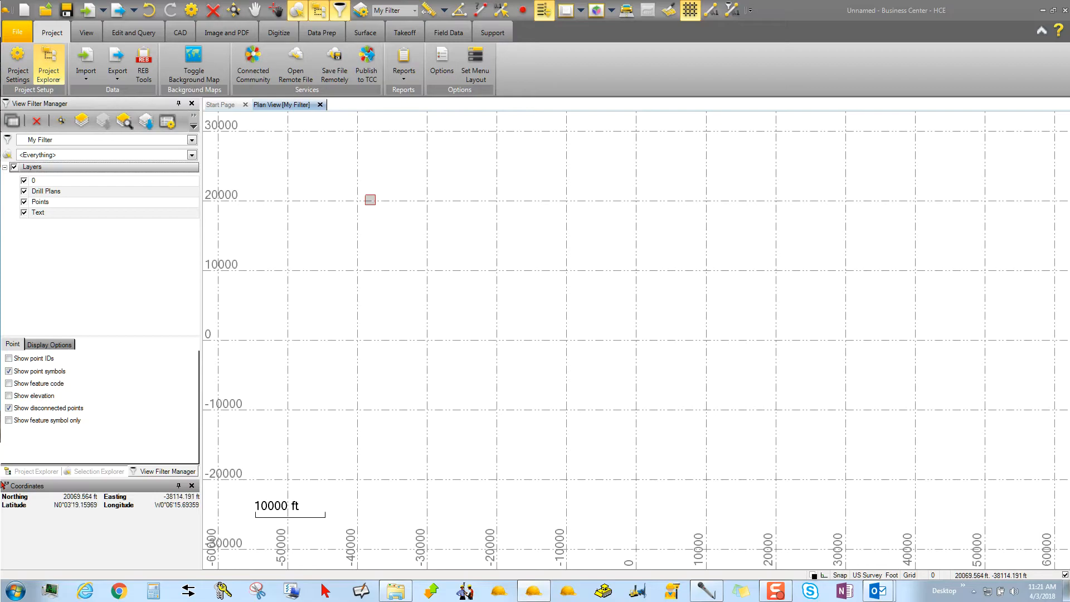
# Open the Material and Site Improvement Manager and move its window clear of the view filter pane.
pyautogui.click(441, 35)
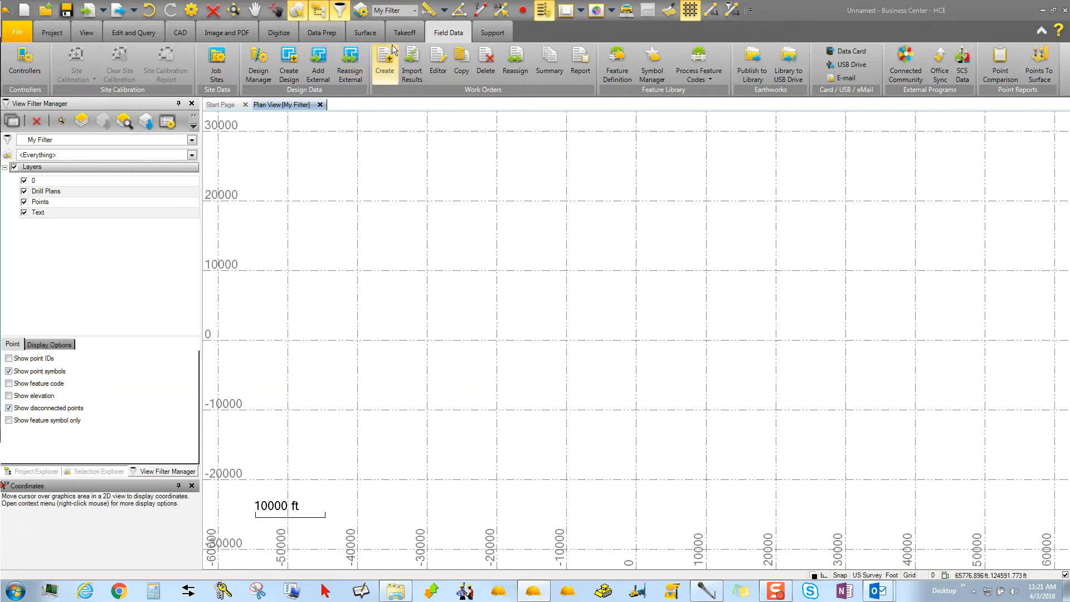
pyautogui.click(404, 33)
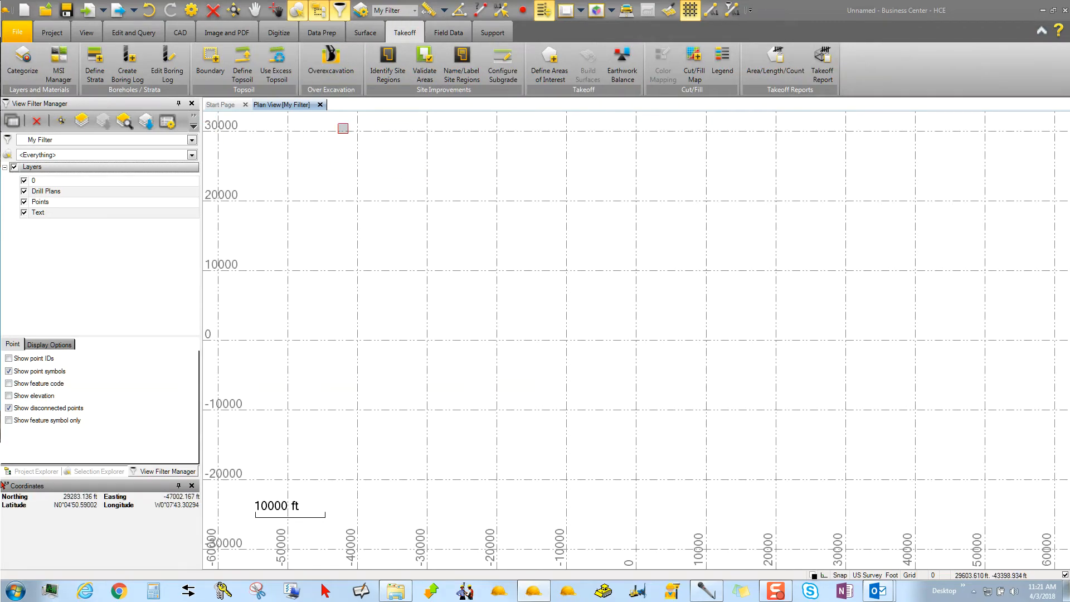
pyautogui.click(59, 61)
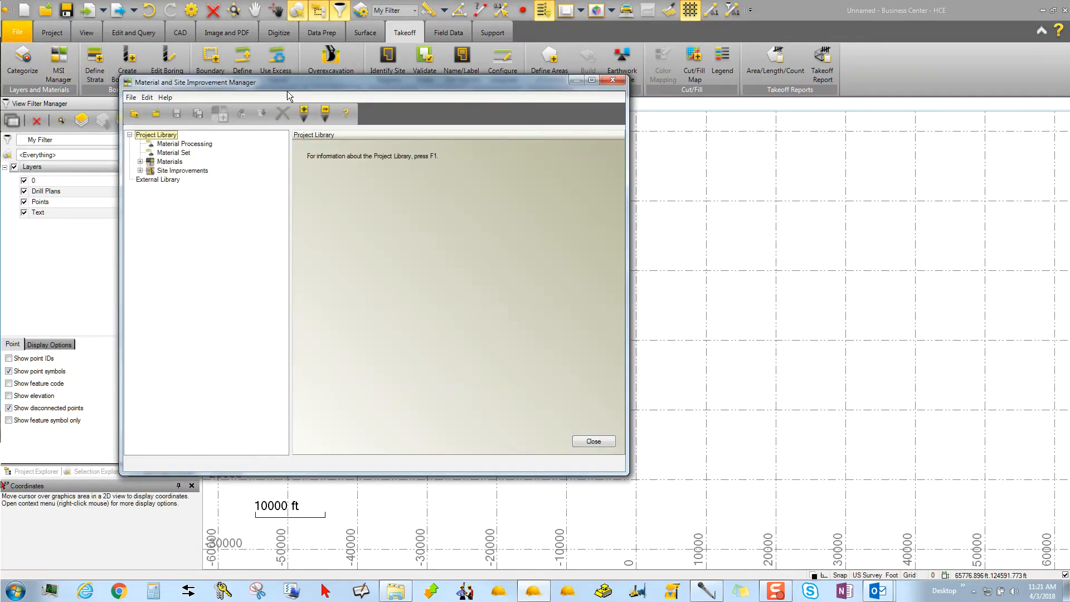
pyautogui.moveTo(328, 84); pyautogui.dragTo(542, 79)
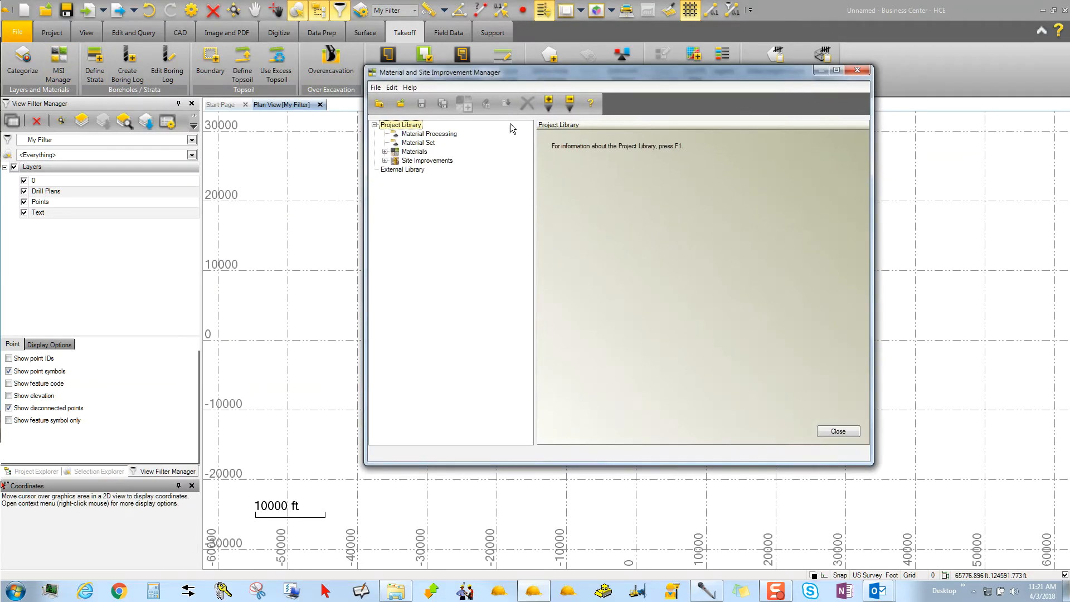
# Open the external library 150216-DEMO.mxl from the Material and Site Improvement Library folder in Documents.
pyautogui.click(375, 88)
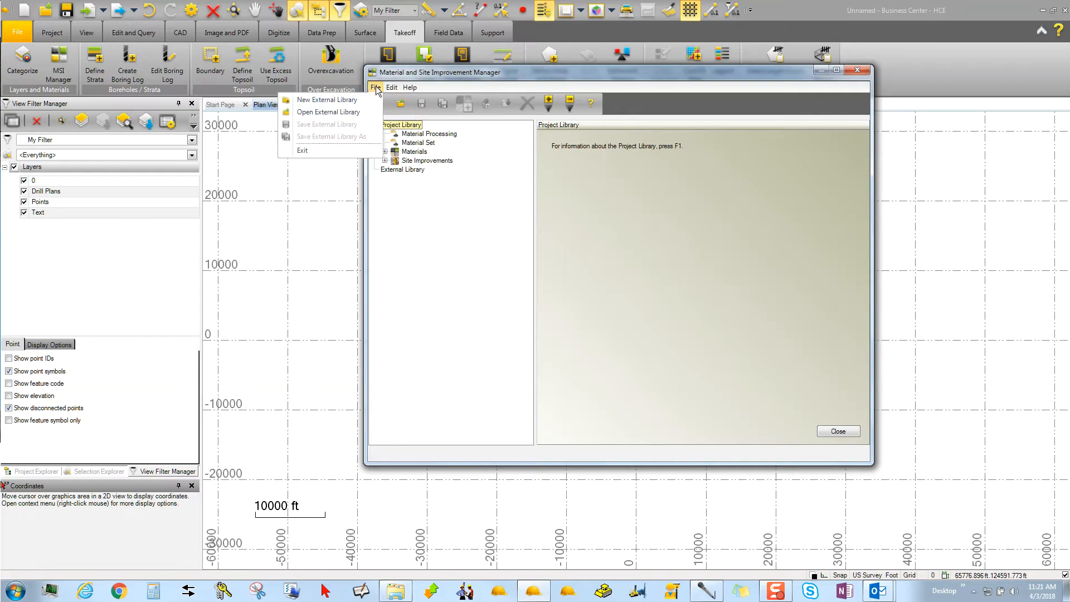
pyautogui.click(333, 115)
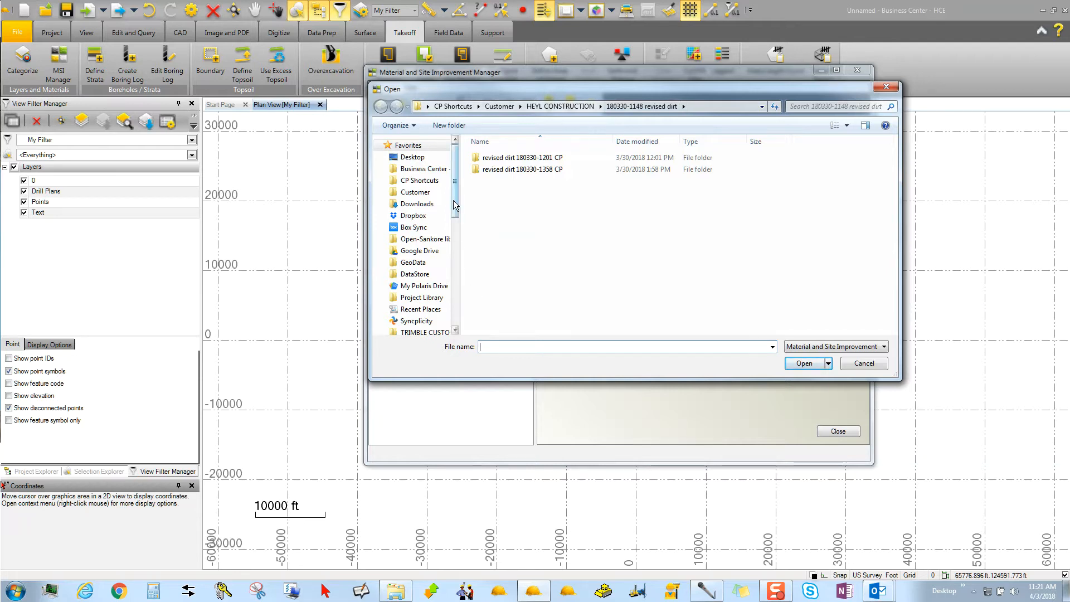
pyautogui.moveTo(454, 181); pyautogui.dragTo(463, 256)
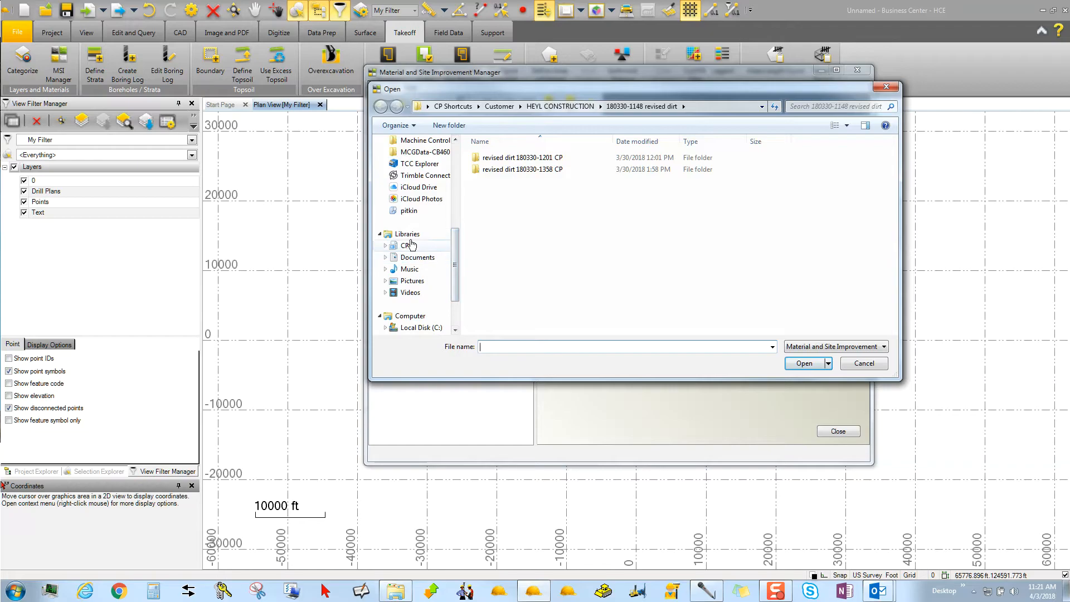
pyautogui.click(410, 257)
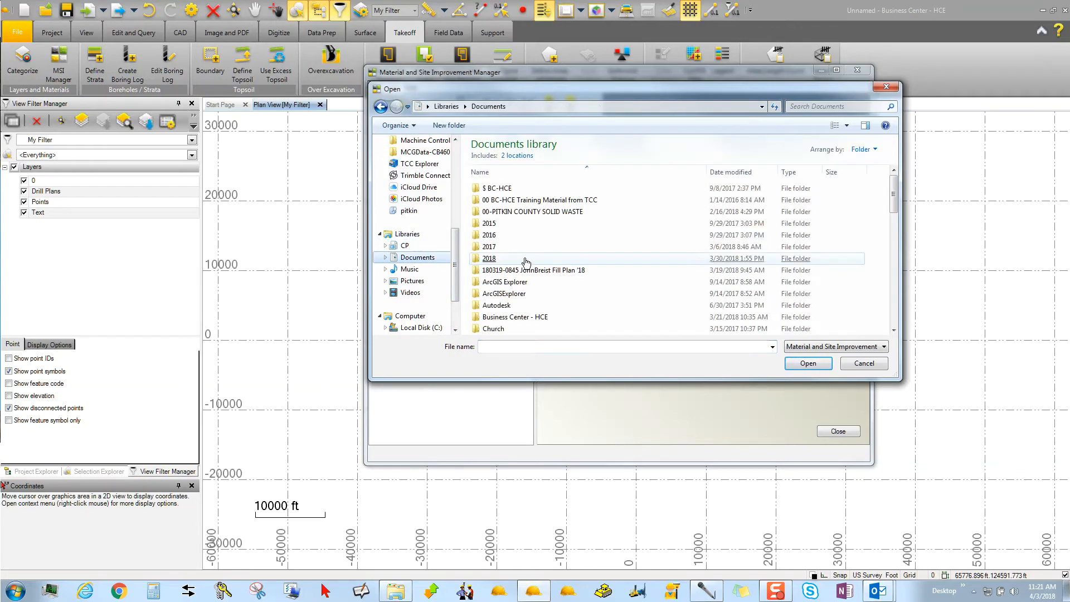
pyautogui.scroll(-5, 581, 274)
pyautogui.click(581, 272)
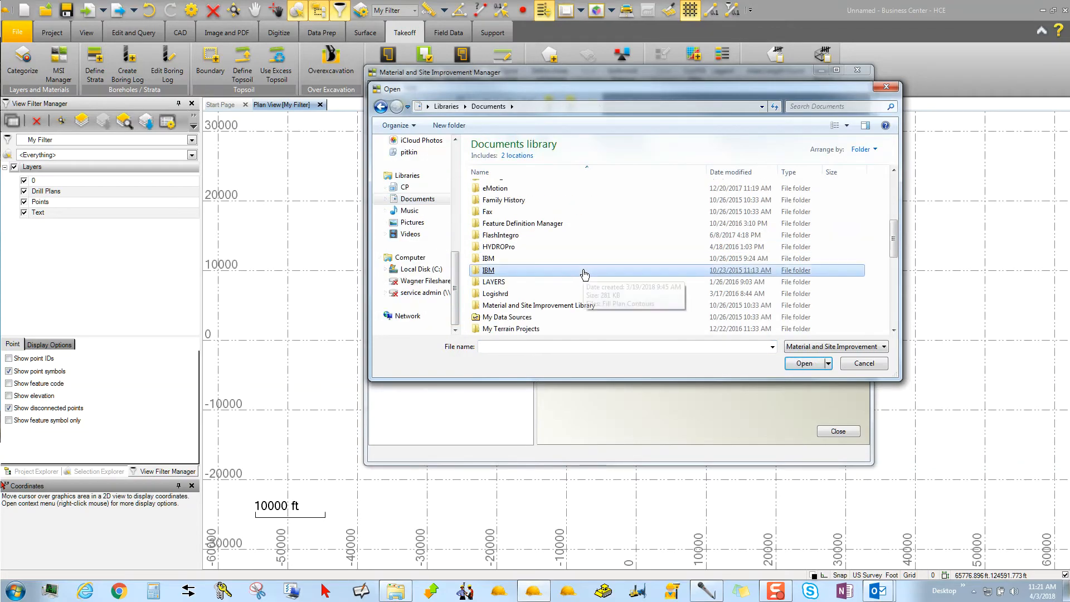
pyautogui.doubleClick(549, 306)
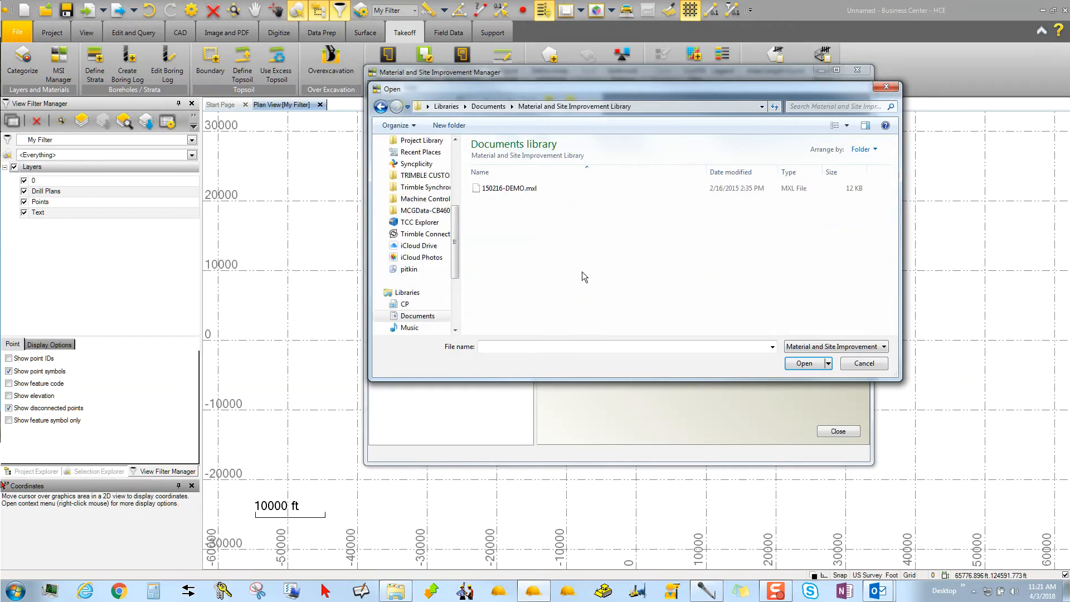
pyautogui.doubleClick(504, 188)
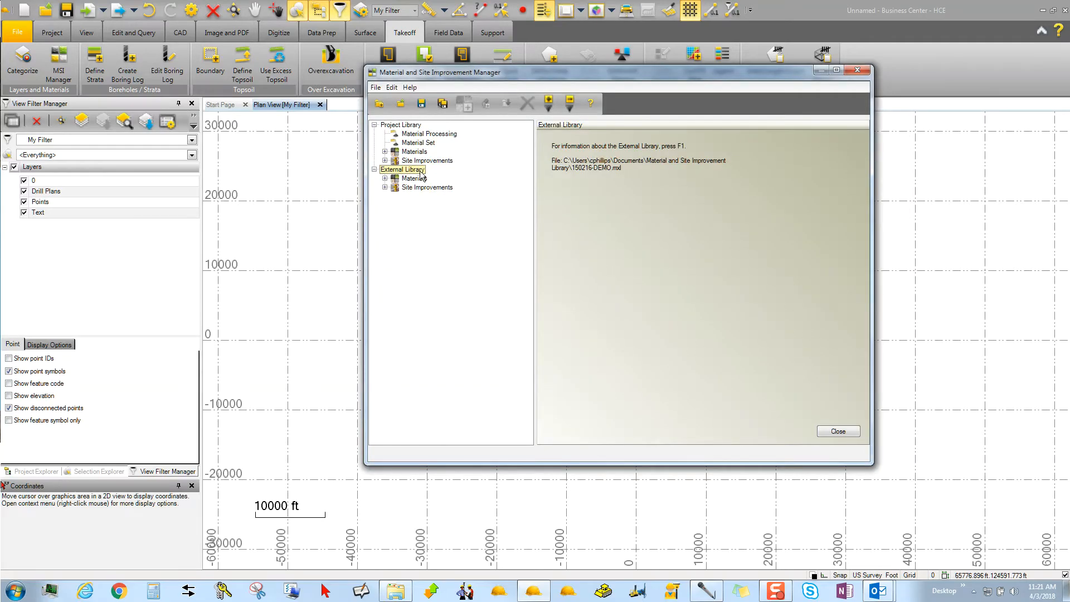
# Expand the Project Library's earthworks and landscaping materials and its Landscaping/Topsoil site improvements to review their contents.
pyautogui.click(385, 152)
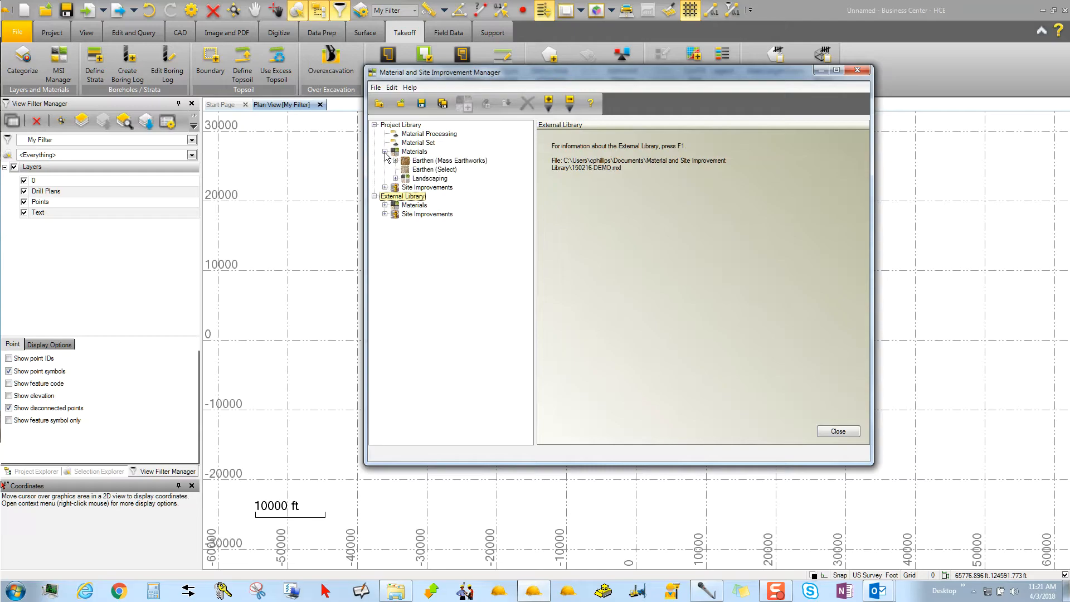
pyautogui.click(395, 161)
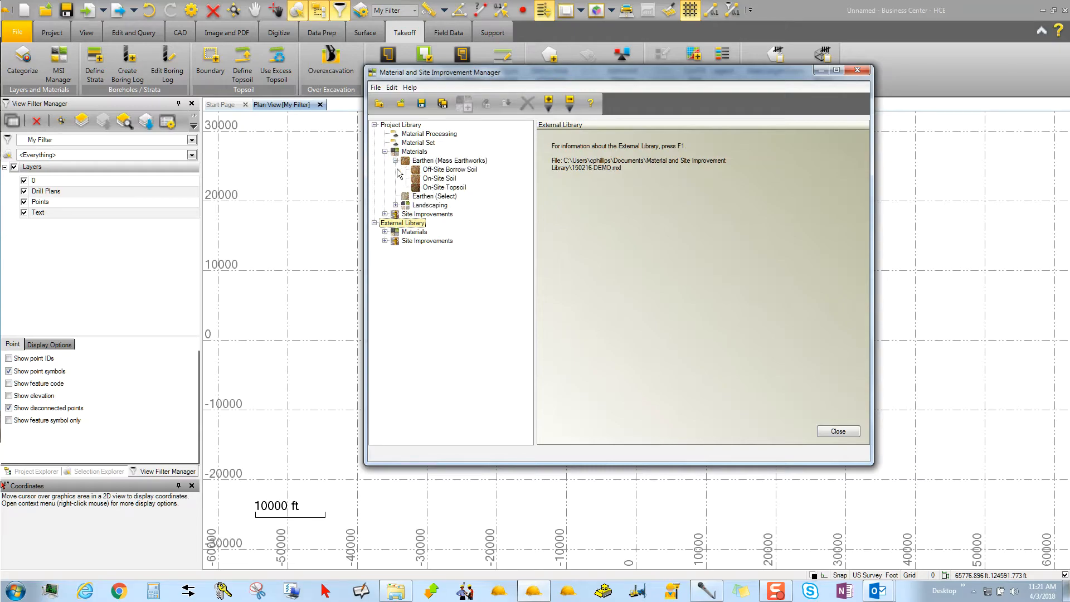
pyautogui.click(395, 205)
pyautogui.click(385, 222)
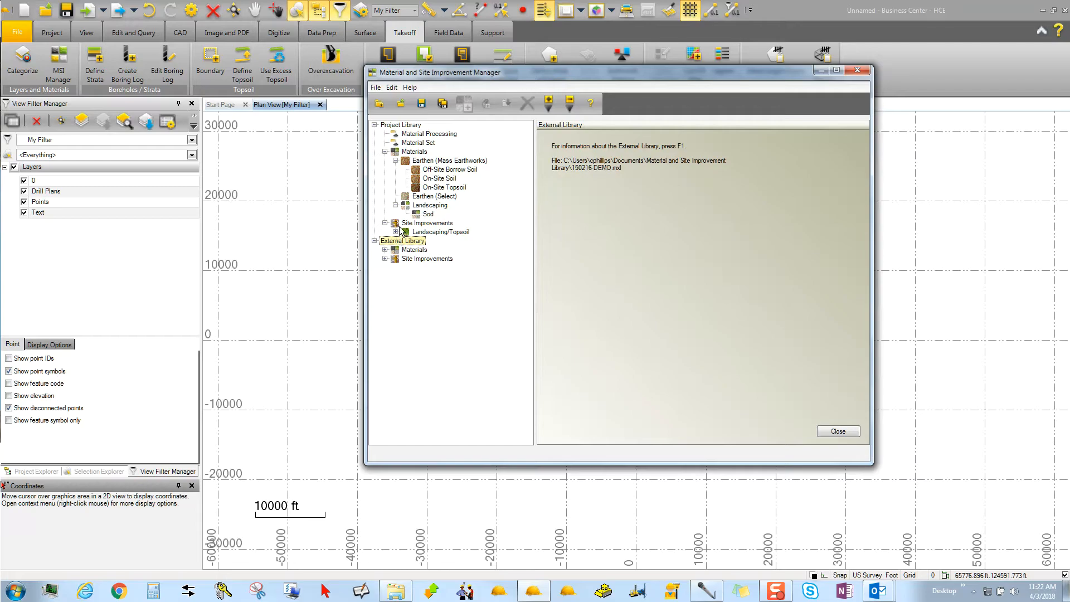
pyautogui.click(395, 232)
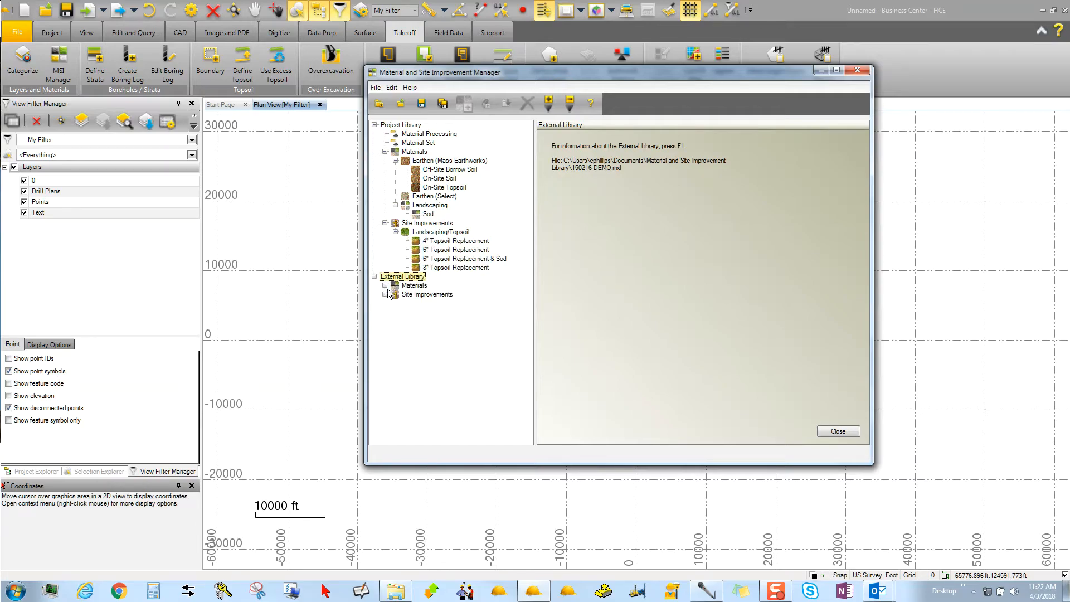
# Copy the Asphaltic Concrete material category from the External Library into the Project Library.
pyautogui.click(384, 285)
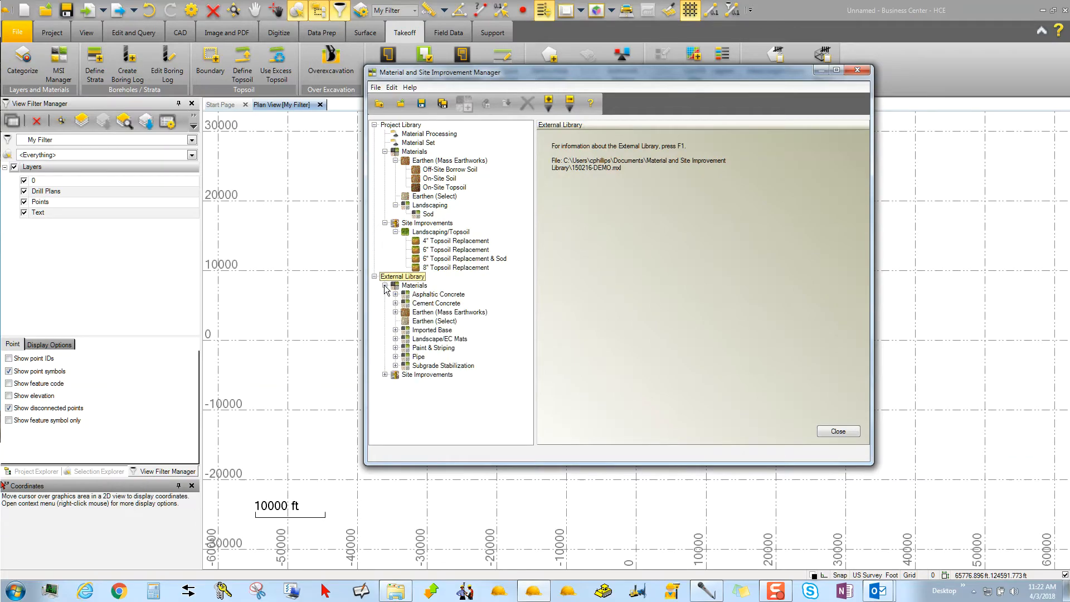
pyautogui.click(439, 295)
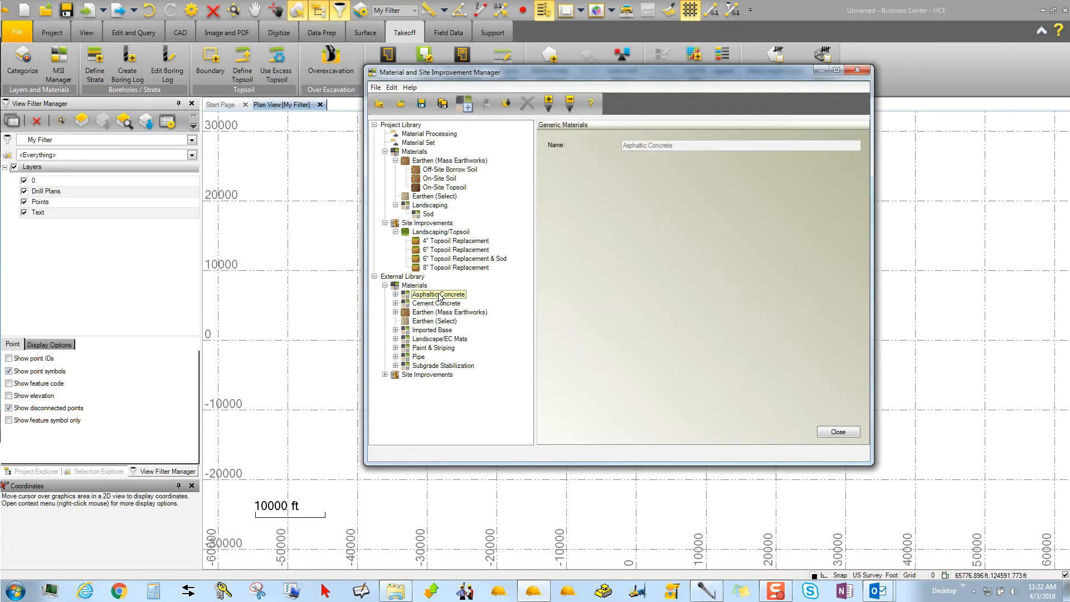
pyautogui.rightClick(438, 297)
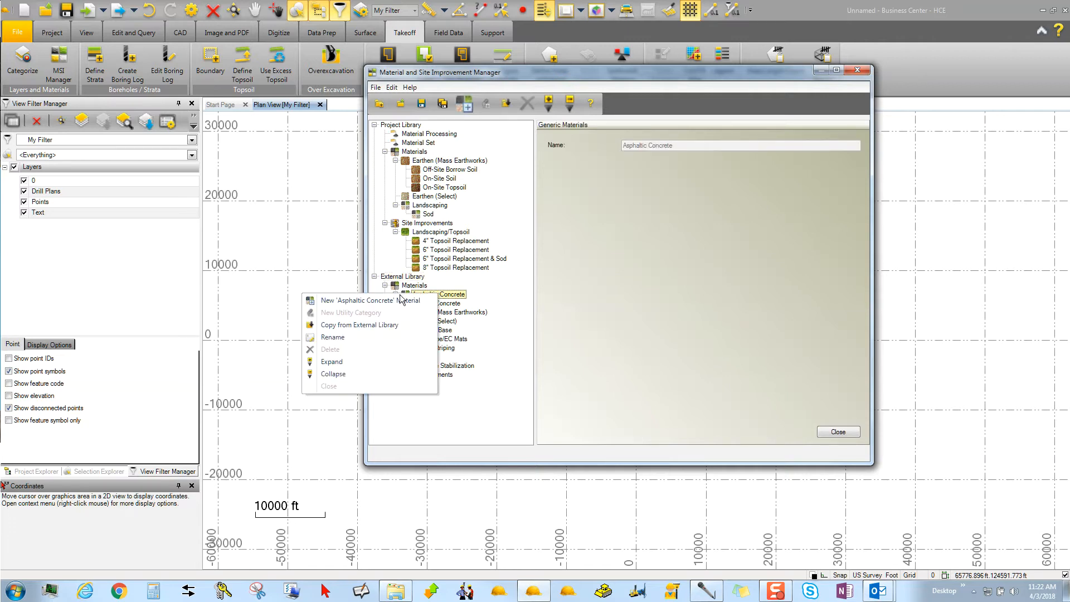
pyautogui.click(359, 327)
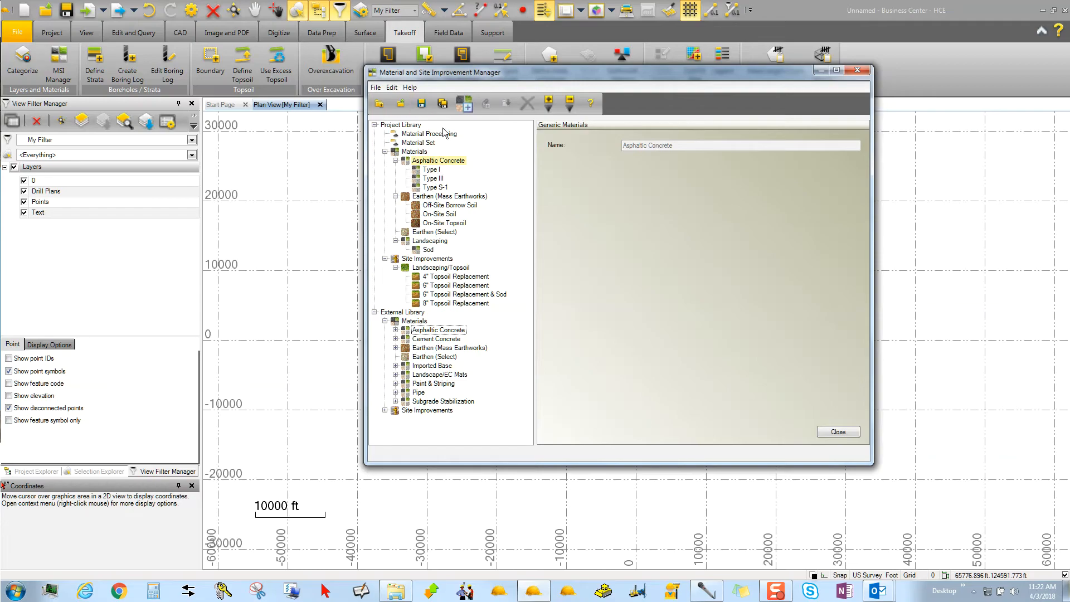
# Copy the Cement Concrete category from the External Library into the Project Library, and collapse both copied concrete categories there.
pyautogui.click(432, 339)
pyautogui.rightClick(430, 339)
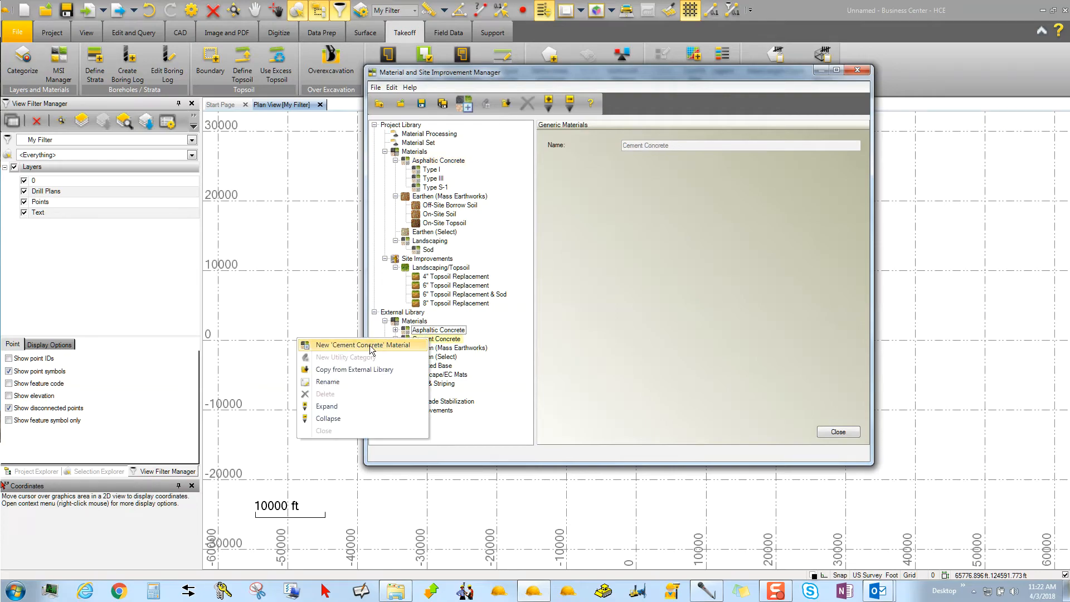
pyautogui.click(355, 370)
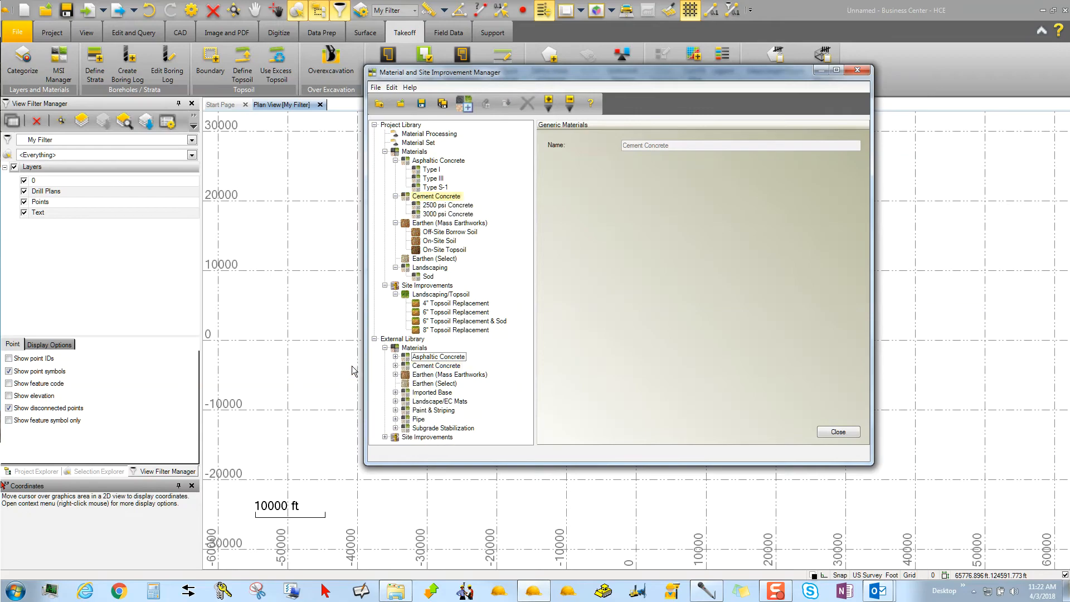
pyautogui.click(396, 161)
pyautogui.click(395, 170)
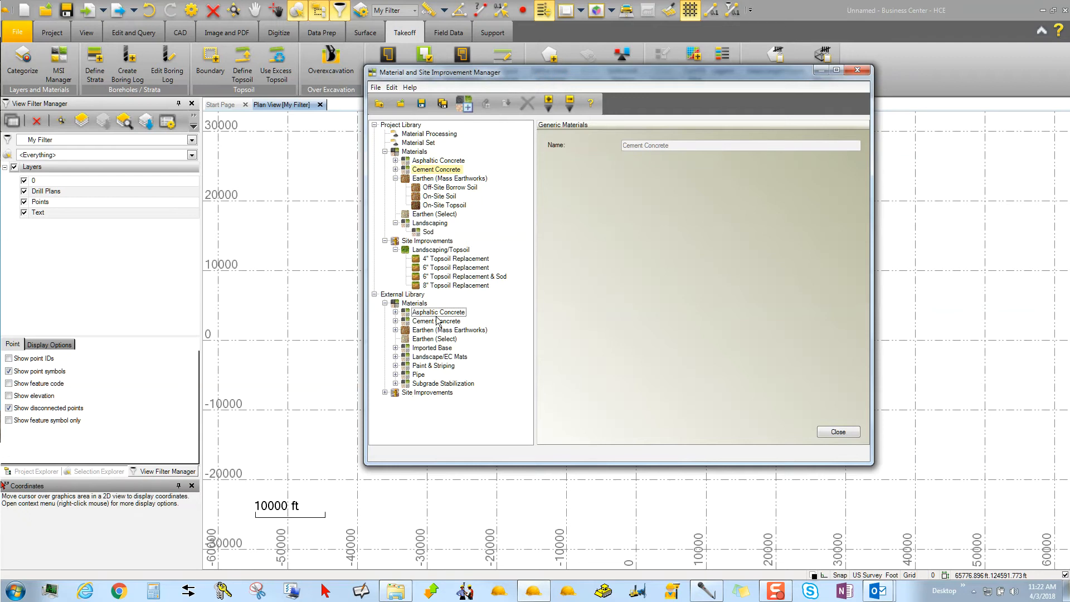
# Create a new material named Test under Asphaltic Concrete in the External Library.
pyautogui.click(425, 313)
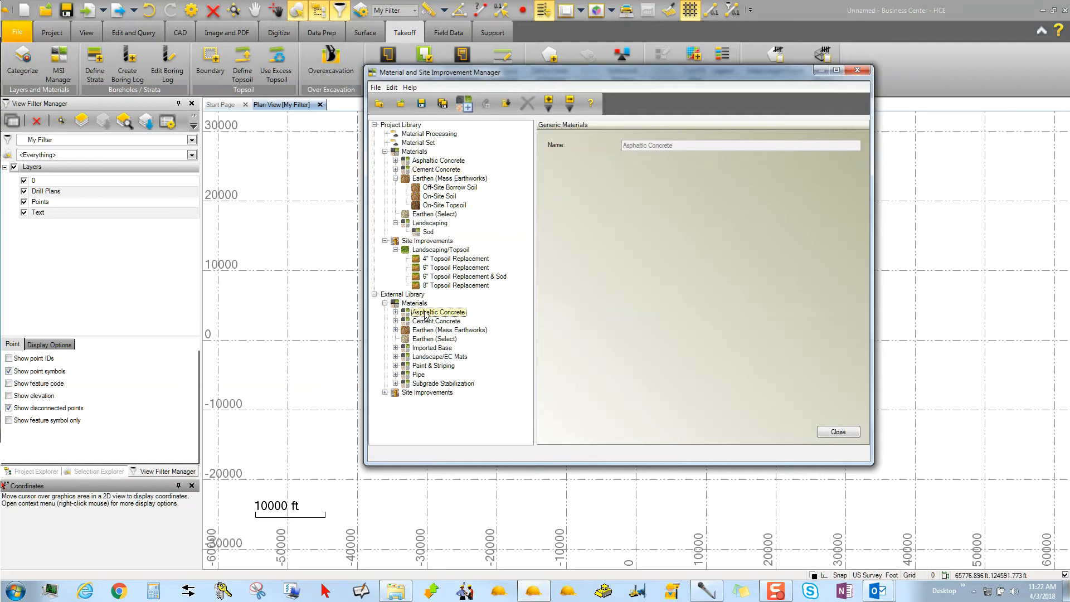
pyautogui.click(395, 312)
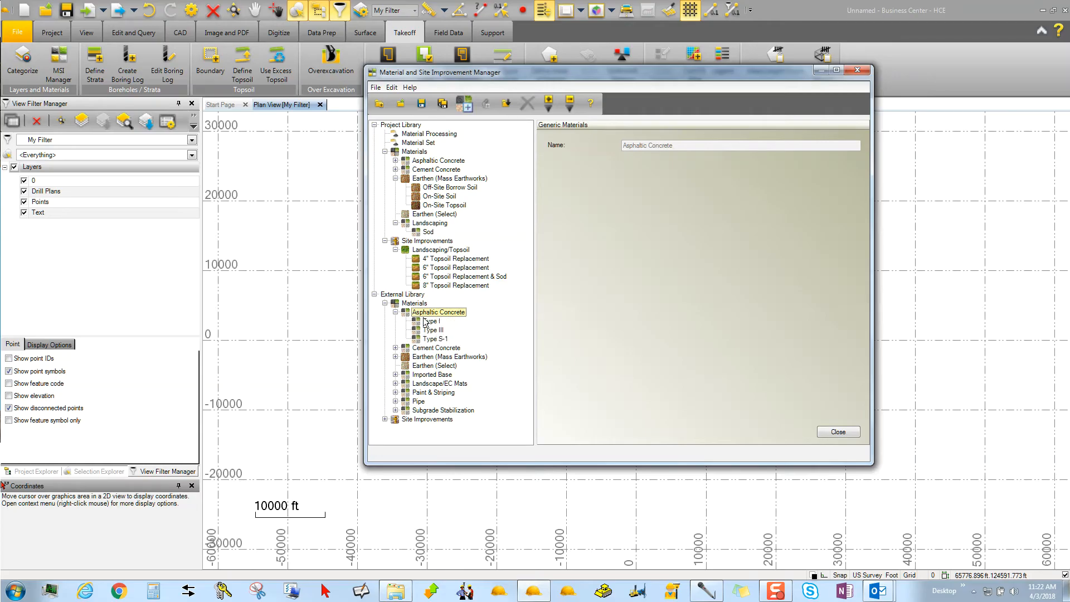
pyautogui.rightClick(435, 314)
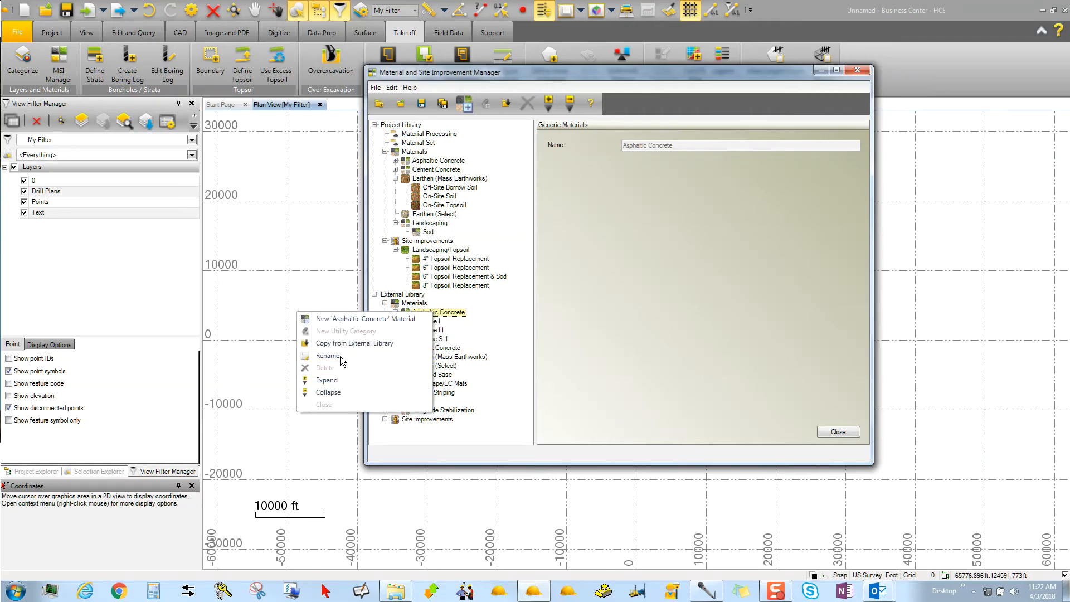
pyautogui.click(363, 318)
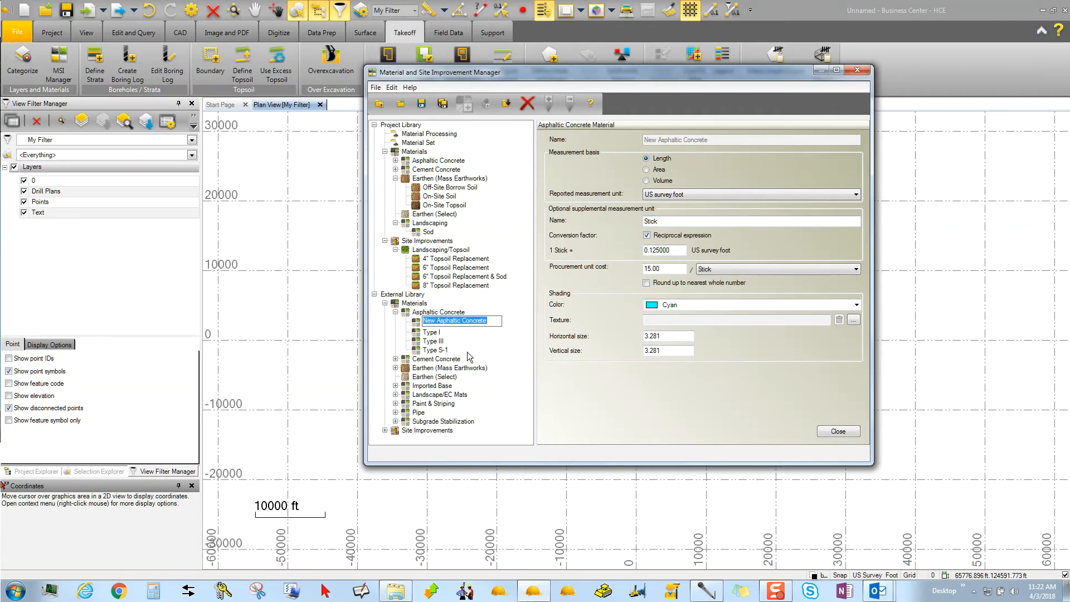
pyautogui.write('Test')
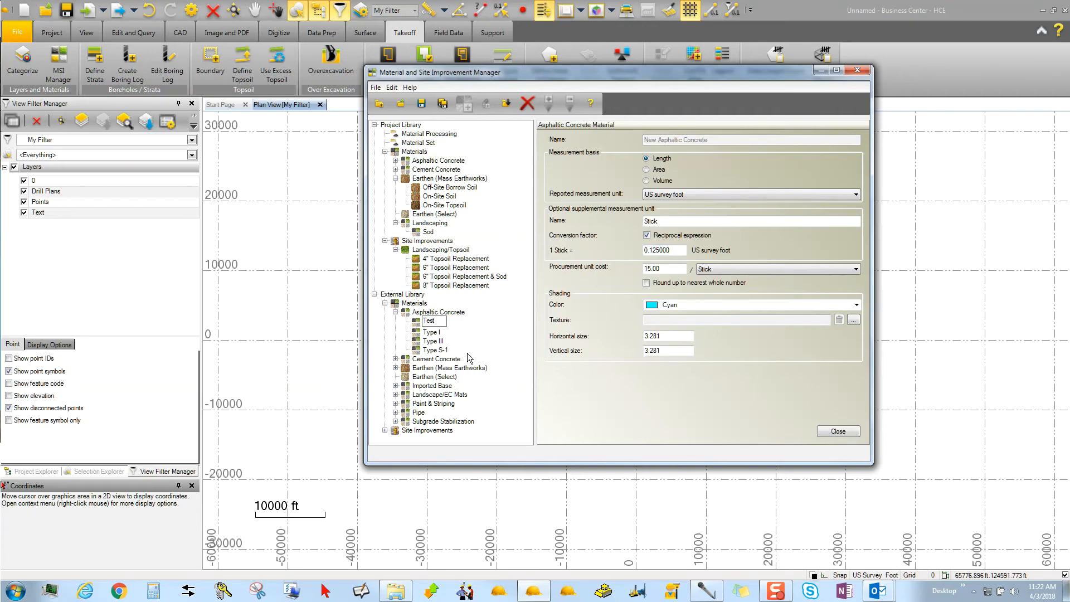
pyautogui.press('Return')
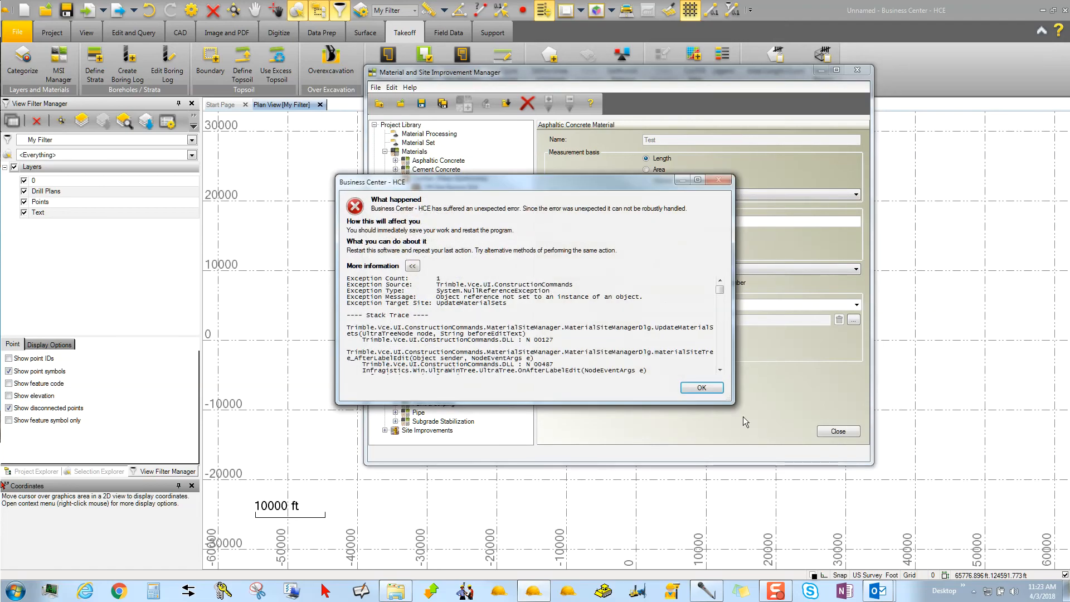
pyautogui.click(701, 390)
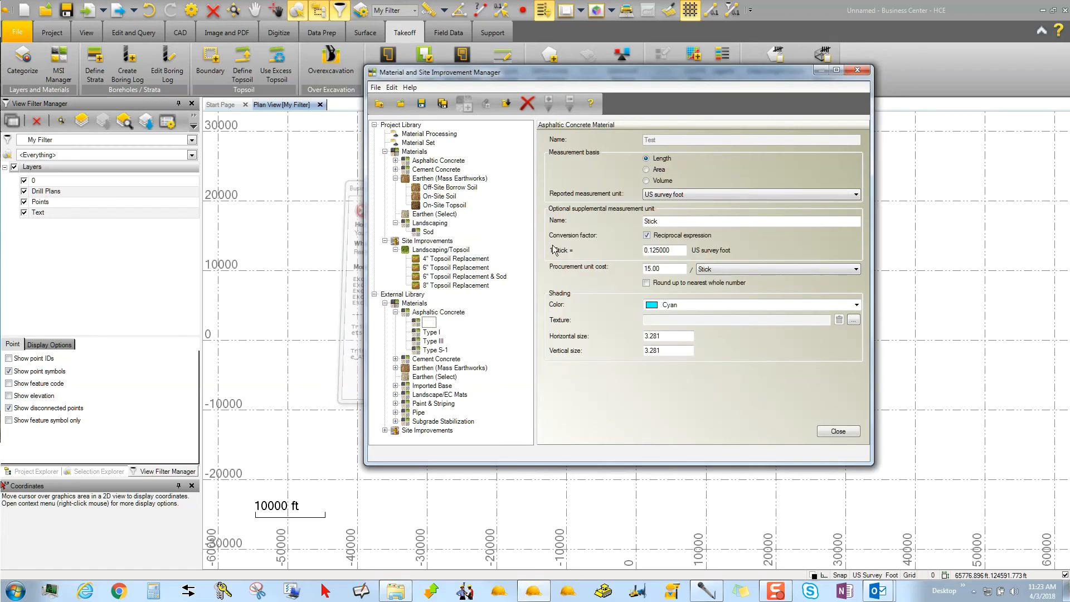
# Rename the blank new entry under the External Library's Asphaltic Concrete category as Test.
pyautogui.rightClick(432, 323)
pyautogui.click(405, 373)
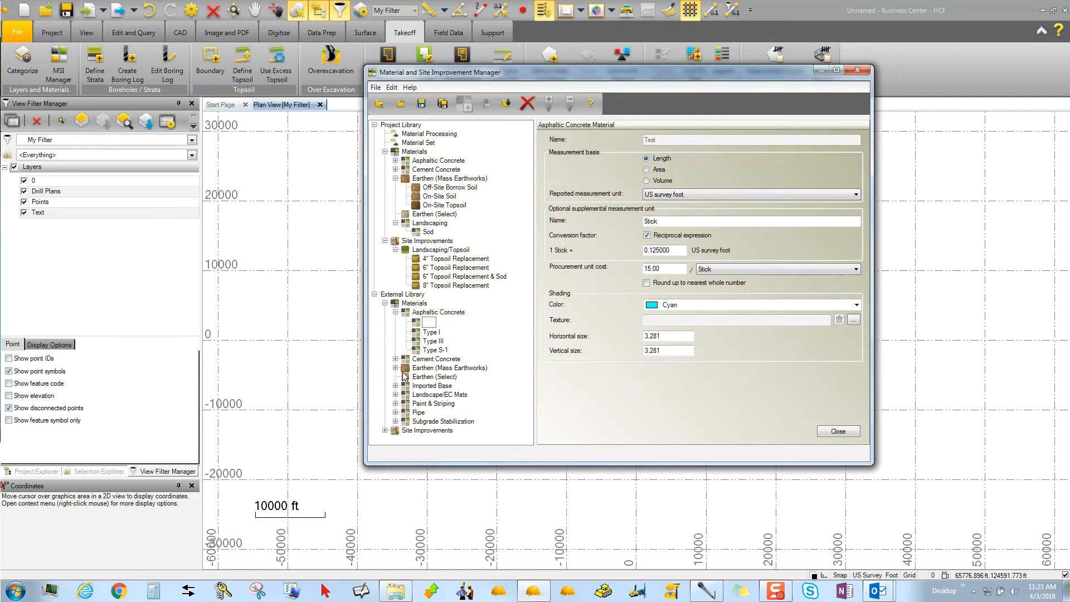
pyautogui.rightClick(430, 323)
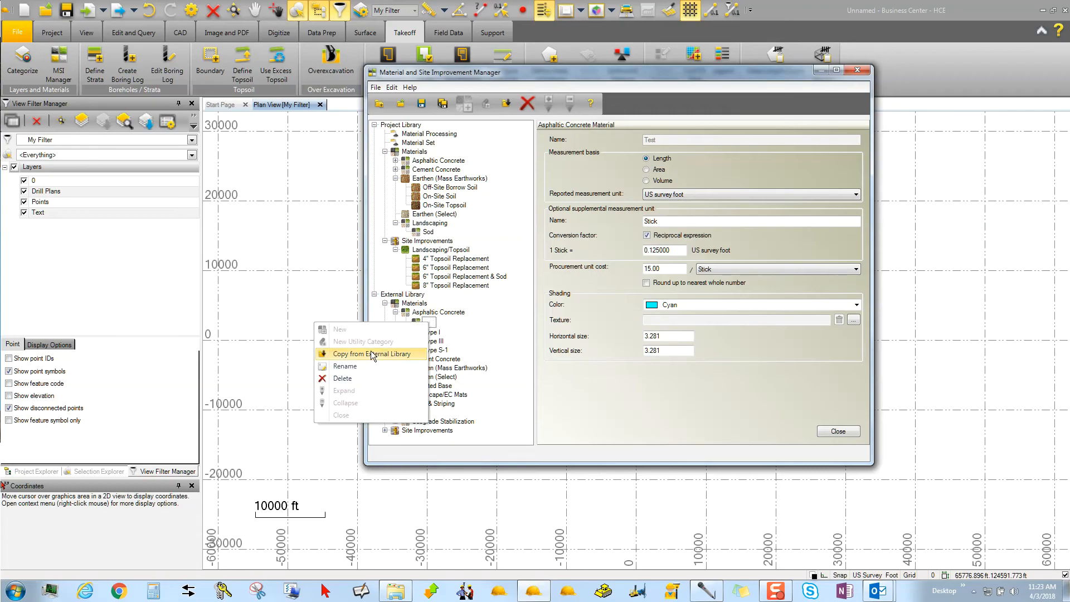
pyautogui.click(338, 367)
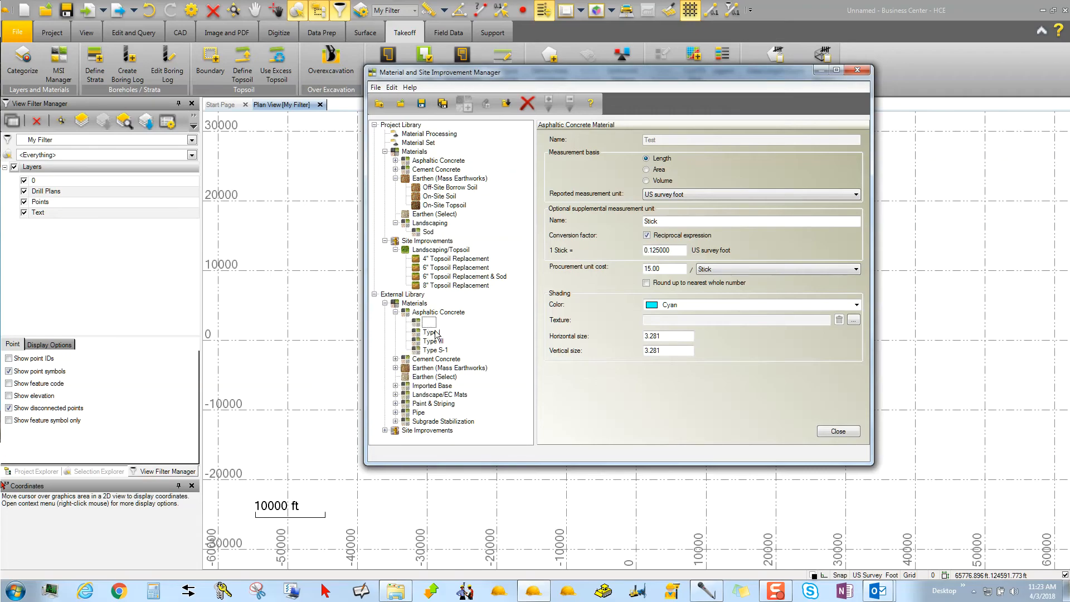
pyautogui.press('Return')
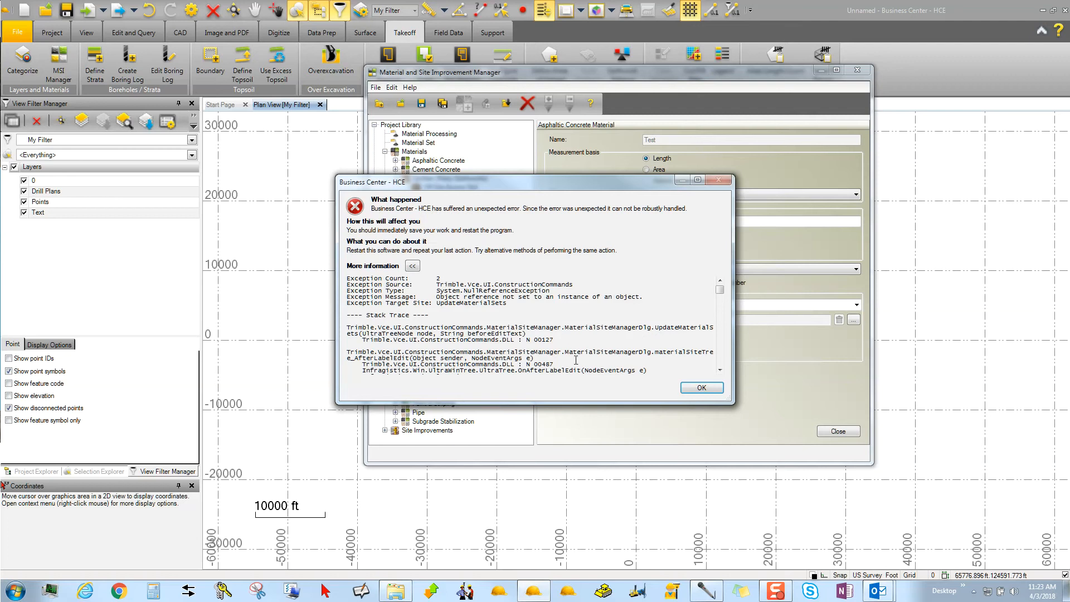
pyautogui.click(708, 390)
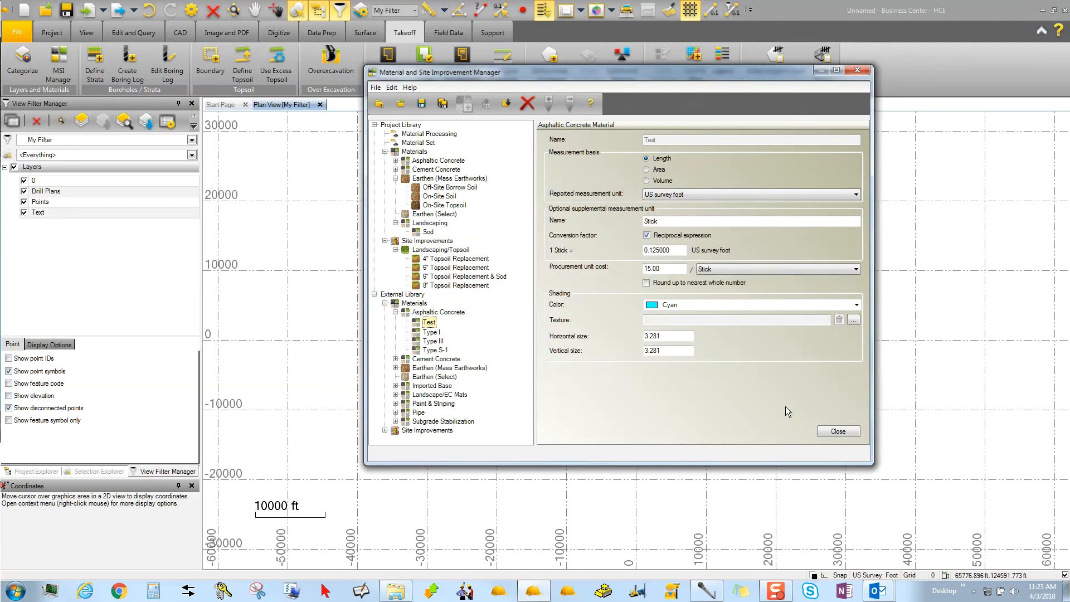
pyautogui.click(375, 87)
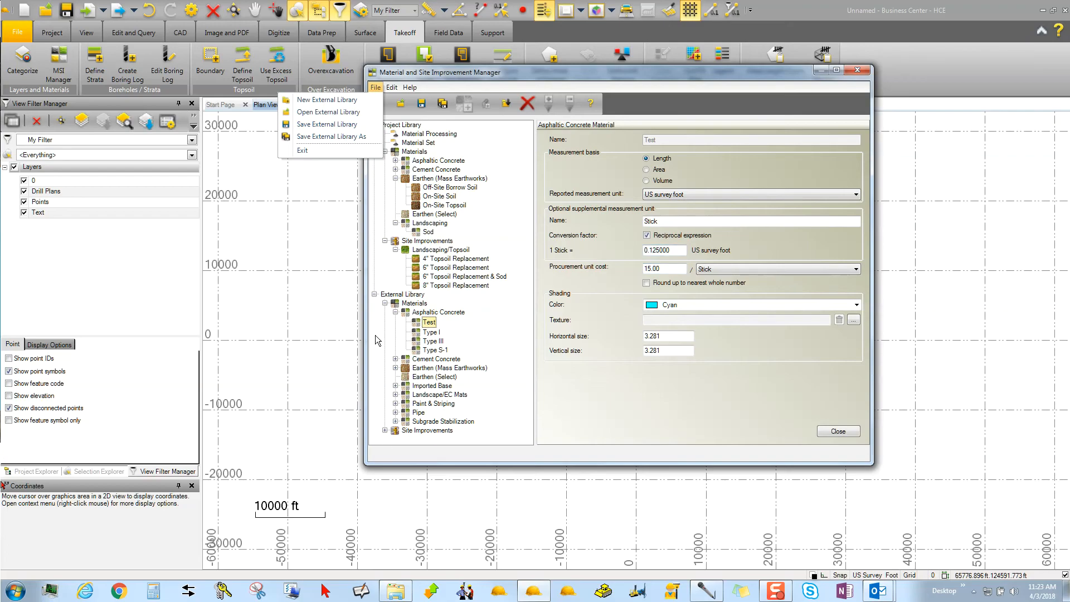
pyautogui.click(374, 295)
pyautogui.click(375, 295)
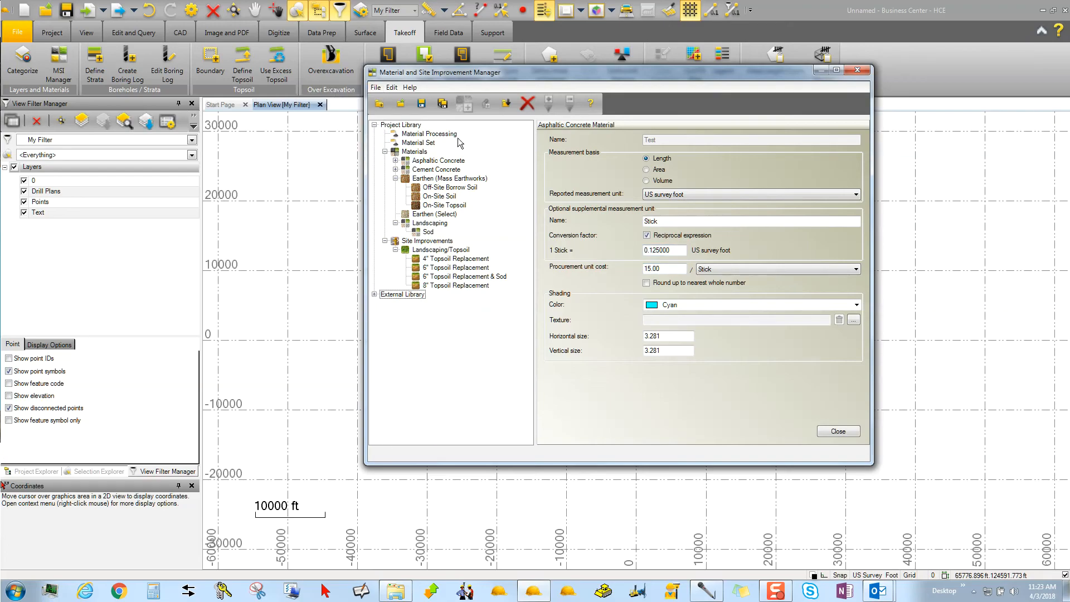
pyautogui.click(374, 295)
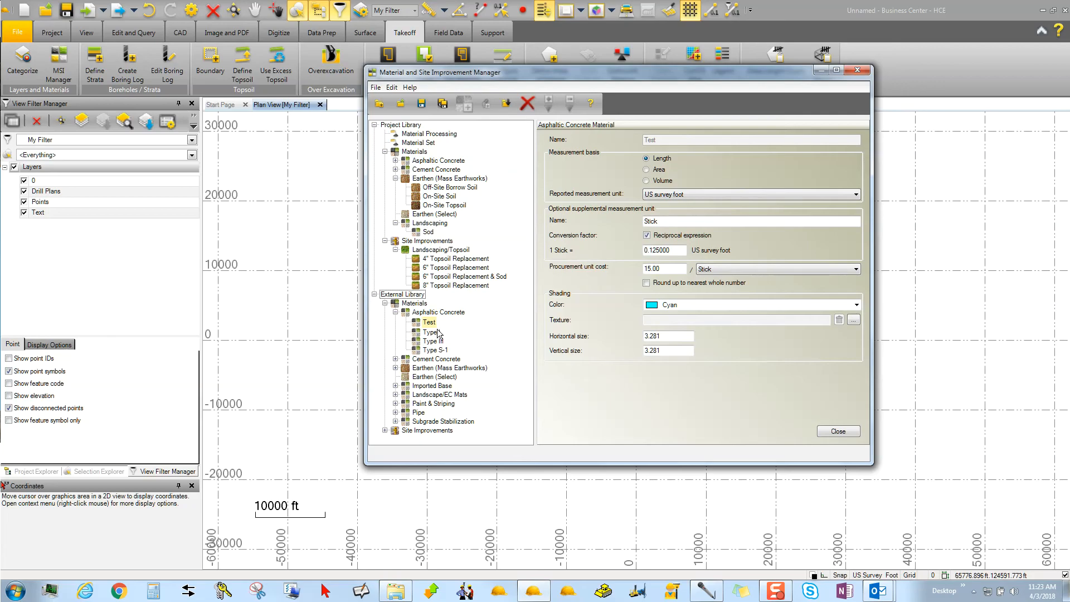
# Copy the Test material from the External Library into the Project Library, and close the manager without saving the external library changes.
pyautogui.rightClick(431, 323)
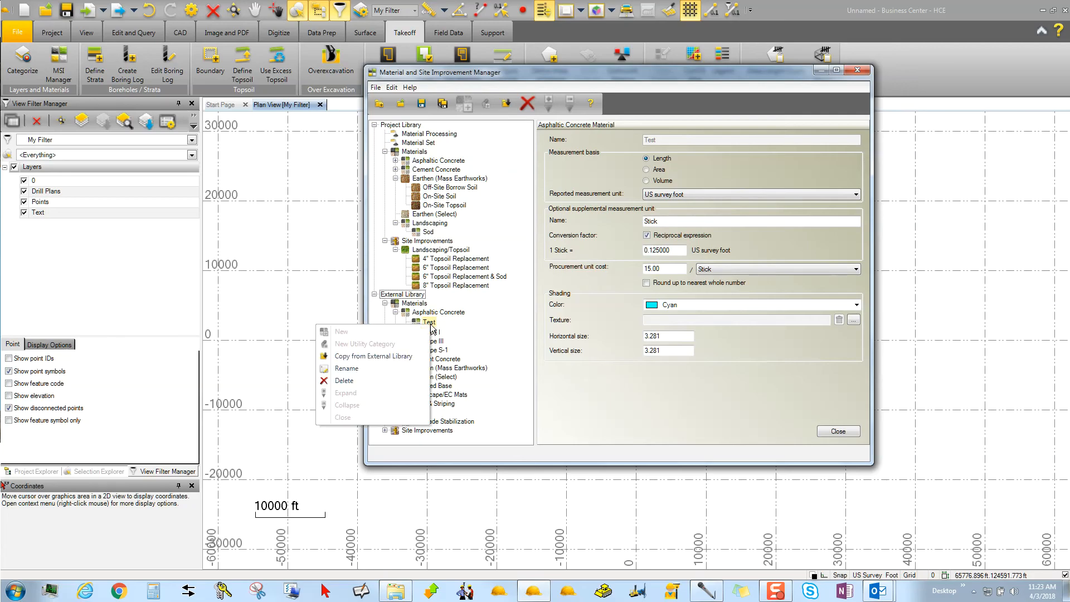
pyautogui.click(368, 356)
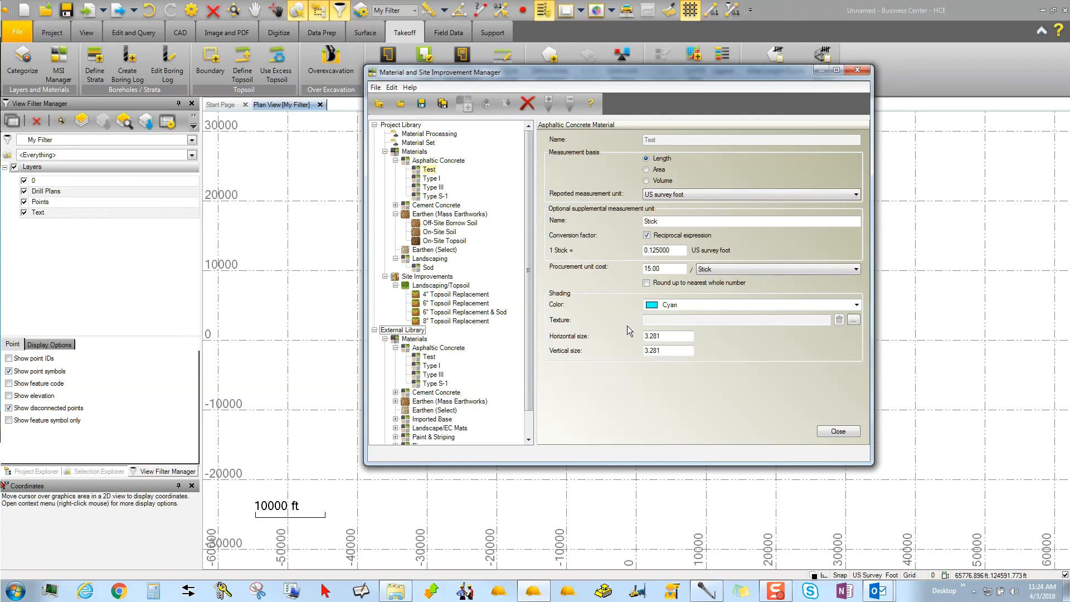
pyautogui.click(841, 431)
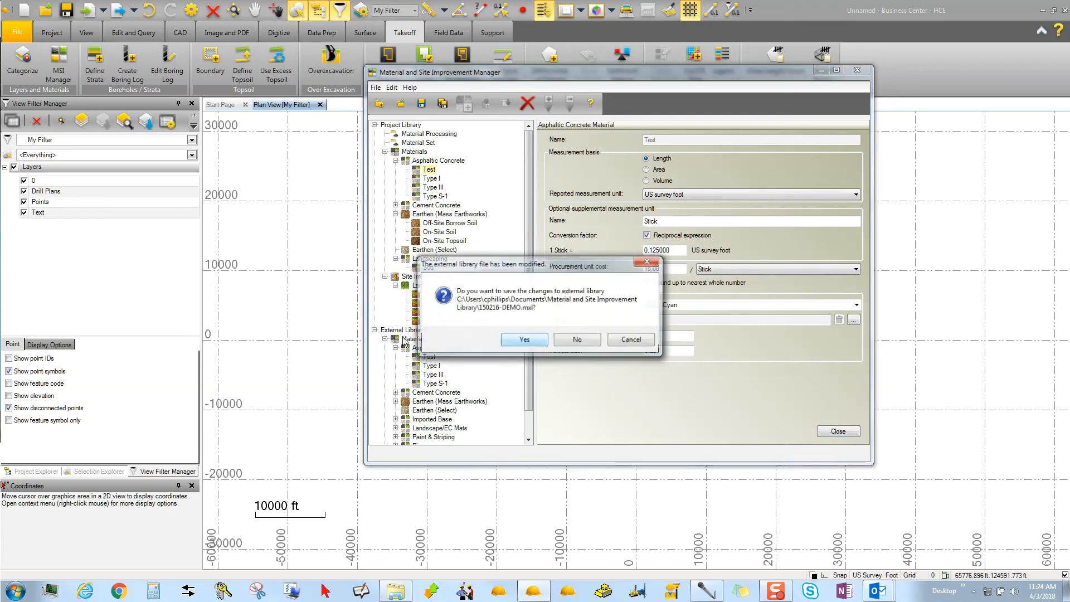
pyautogui.click(574, 343)
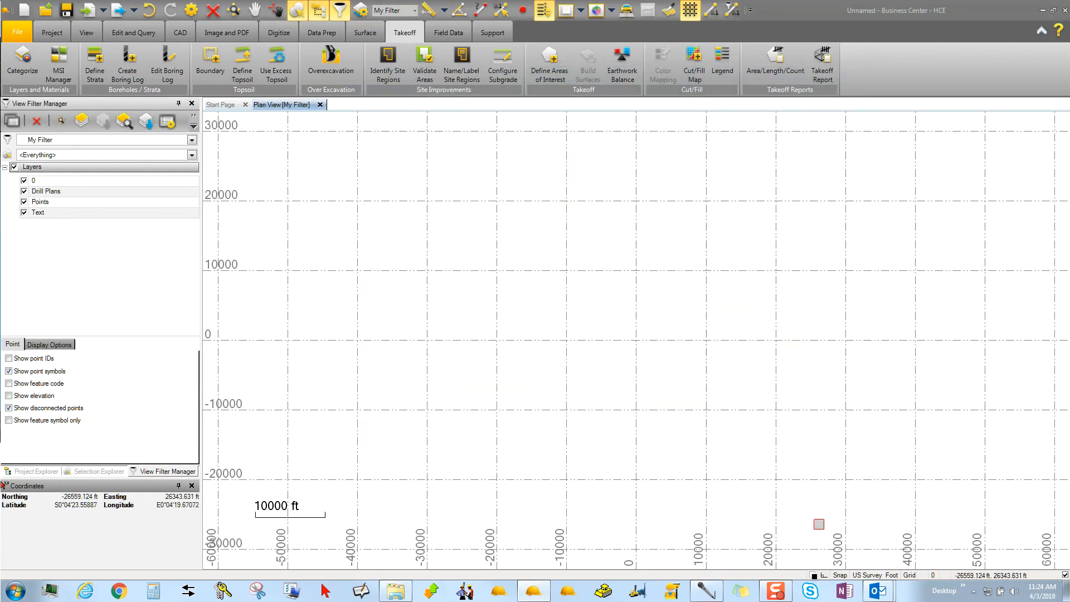